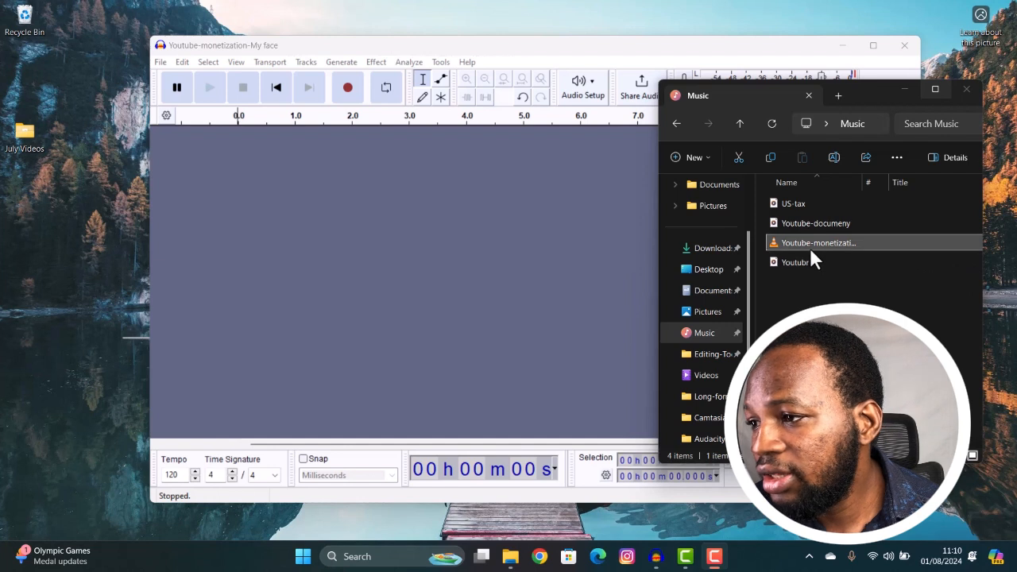
- Add the selected Youtube-monetization recording from the Music folder to the project and remove its track again
left_click_drag(808, 245, 507, 271)
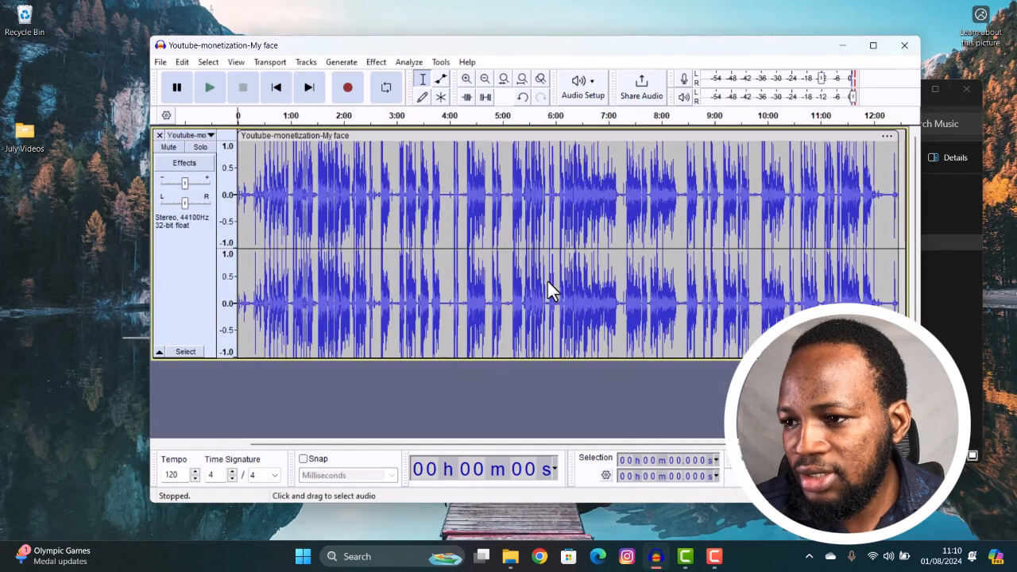
left_click(160, 136)
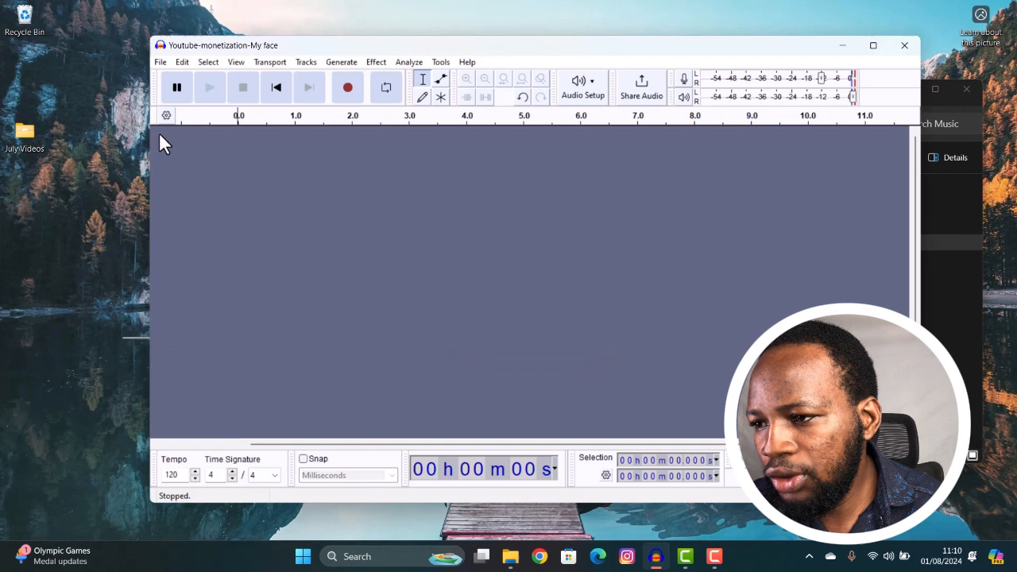
- Open the audio import dialog for choosing a recording
left_click(159, 62)
mouse_move(211, 246)
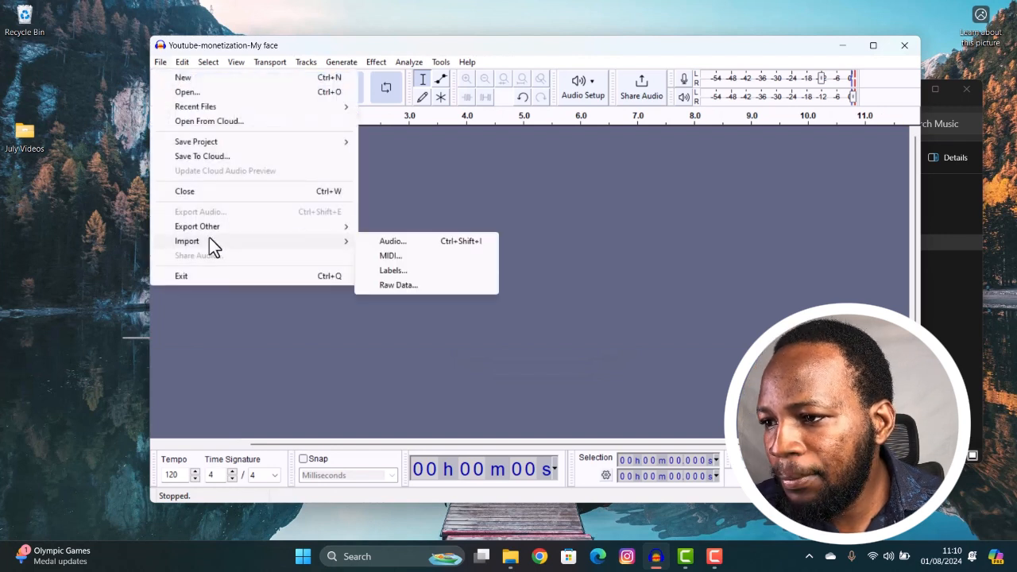
left_click(395, 242)
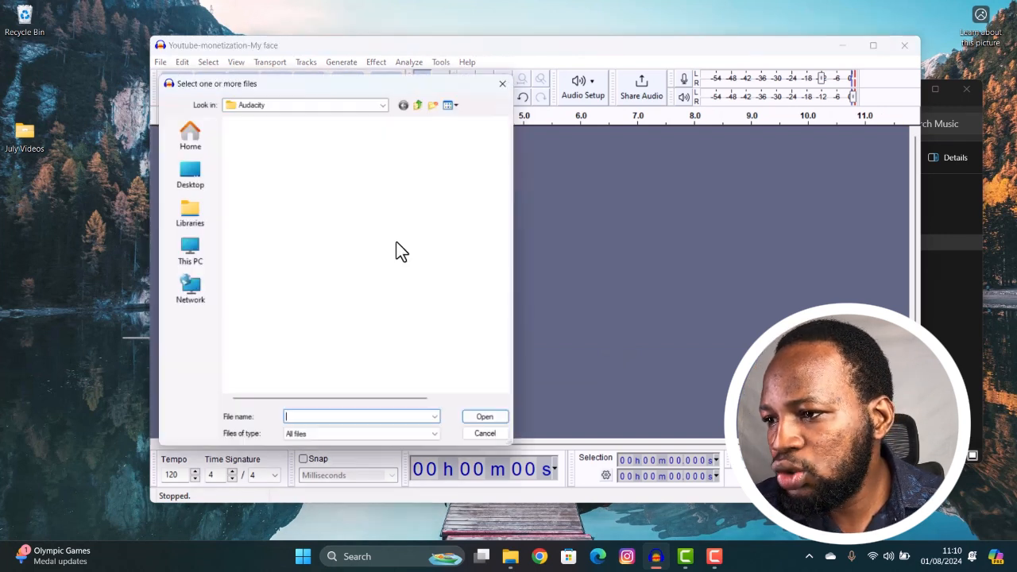
left_click(256, 199)
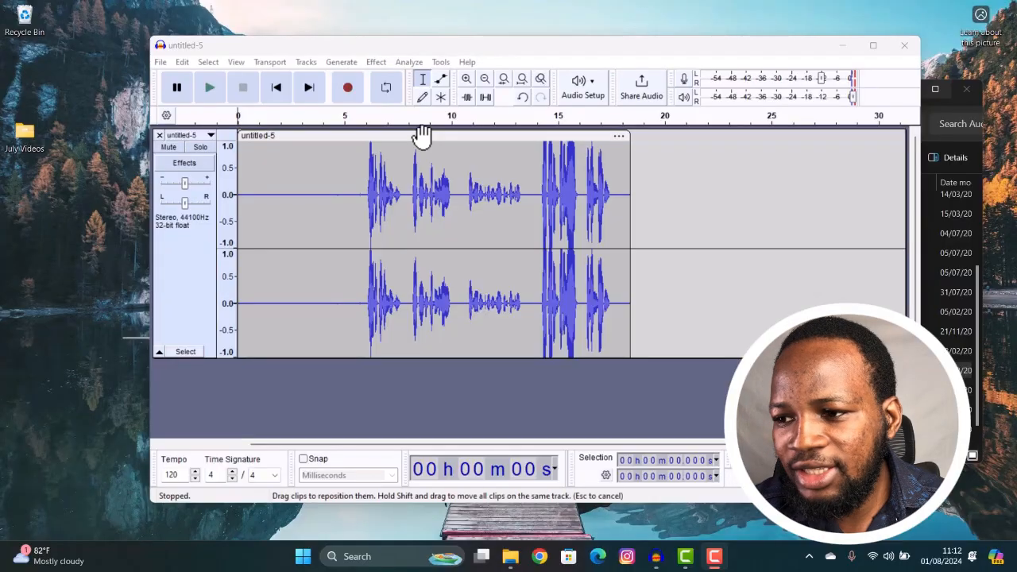
- Copy the untitled-5 clip, paste the copy after it on the same track, and move it to start at about 20 s
right_click(421, 137)
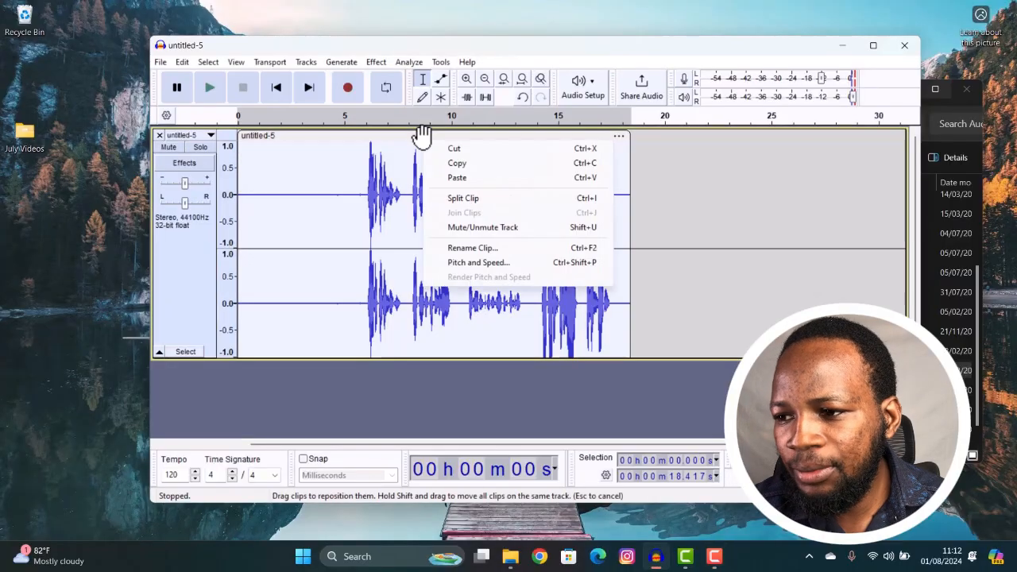
left_click(659, 154)
left_click(701, 157)
right_click(726, 165)
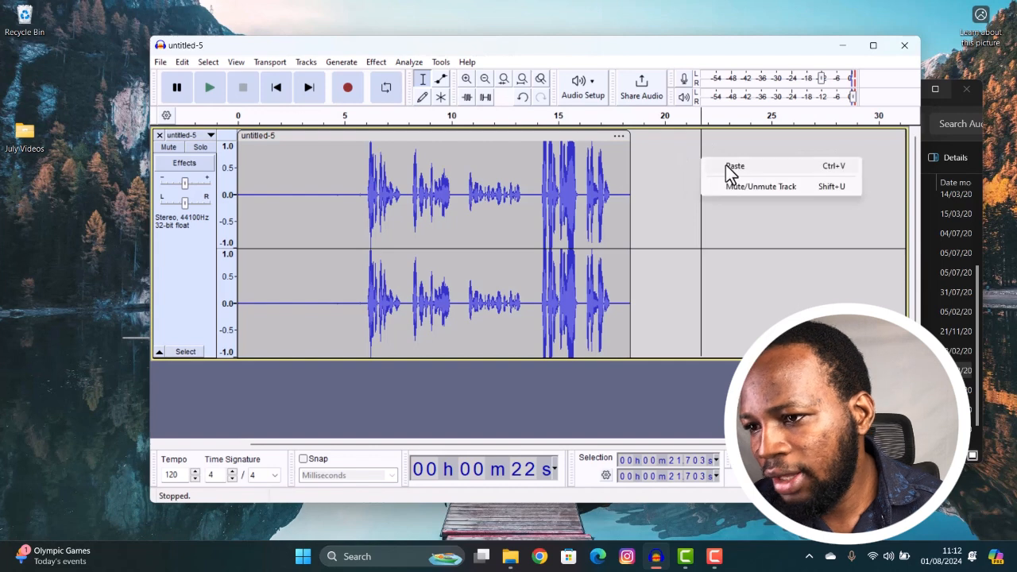
left_click(735, 166)
left_click_drag(754, 129, 715, 131)
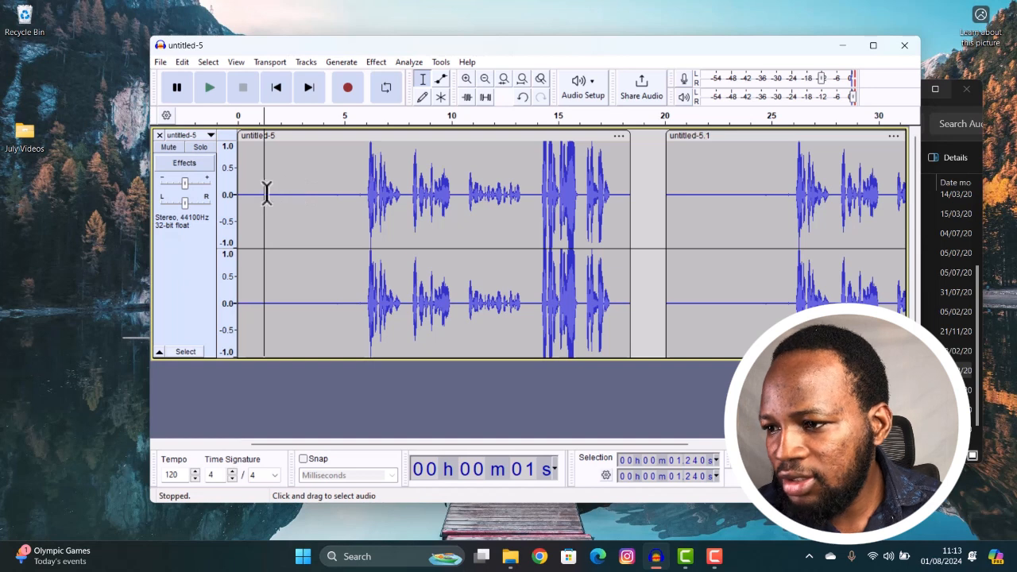
- Capture a noise profile for Noise Reduction from the silent opening of the first clip, about 0.7 s to 5.4 s
left_click(269, 193)
key("space")
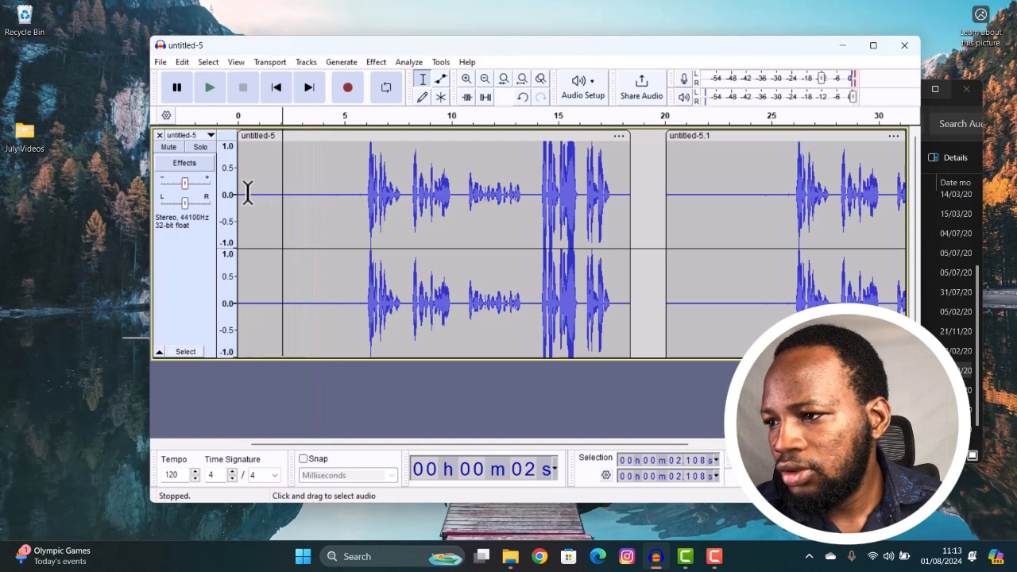
left_click_drag(252, 194, 353, 198)
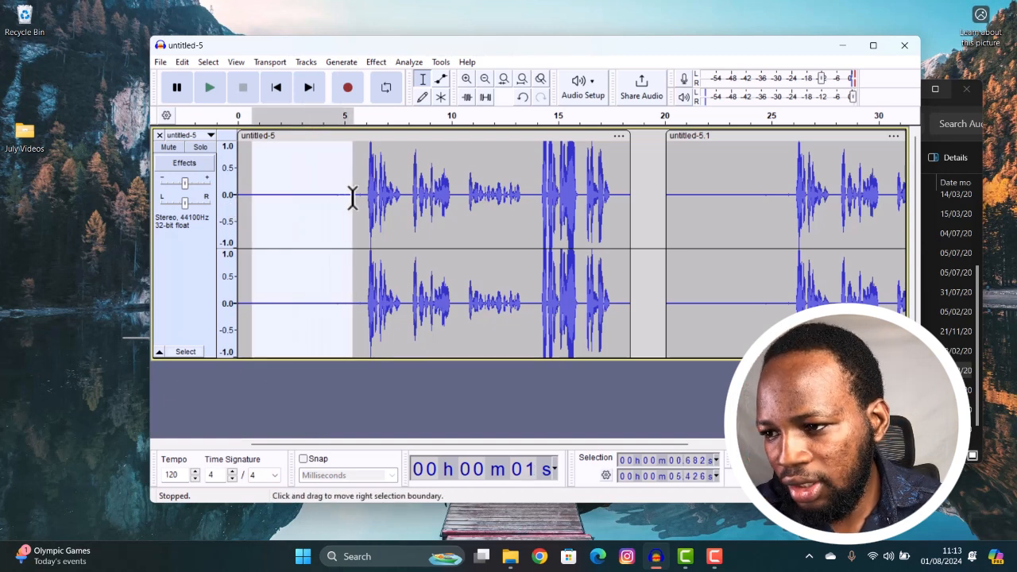
left_click(378, 62)
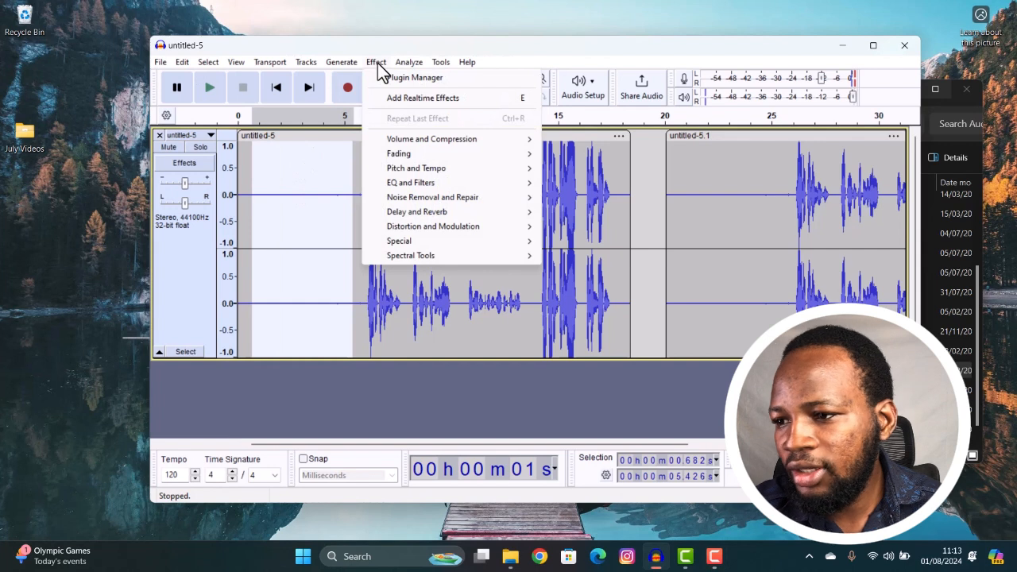
mouse_move(439, 202)
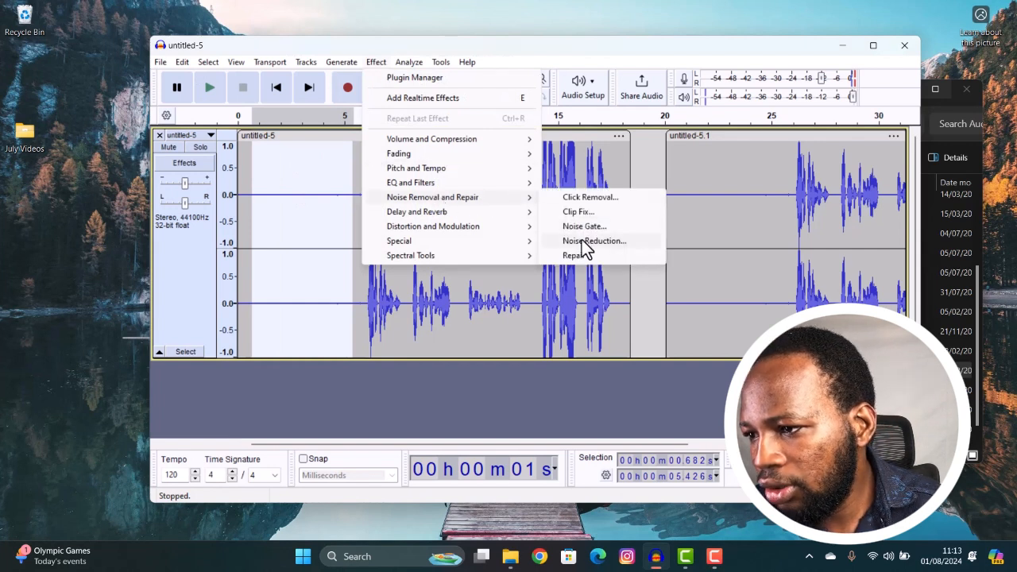
left_click(583, 241)
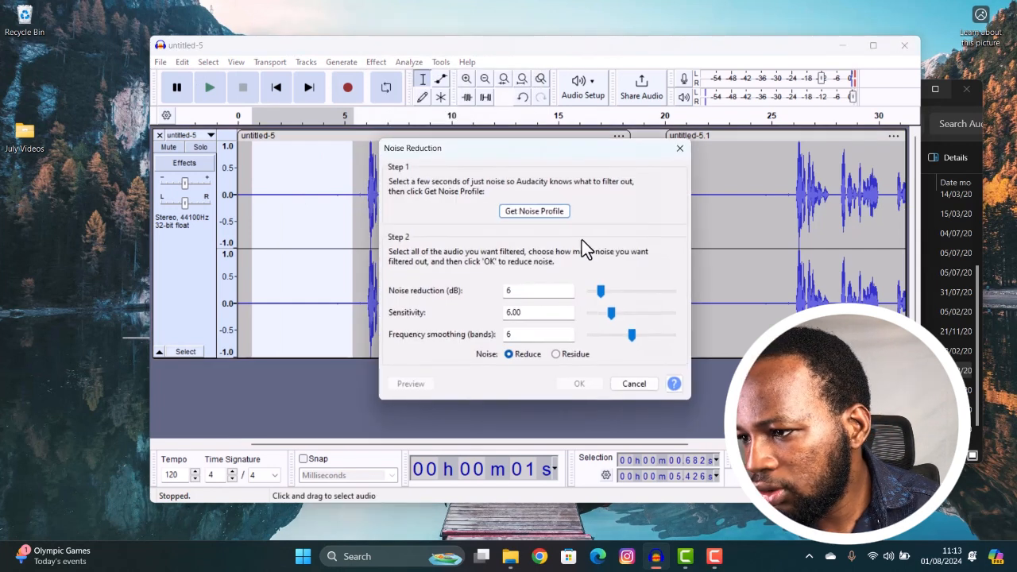
left_click(534, 211)
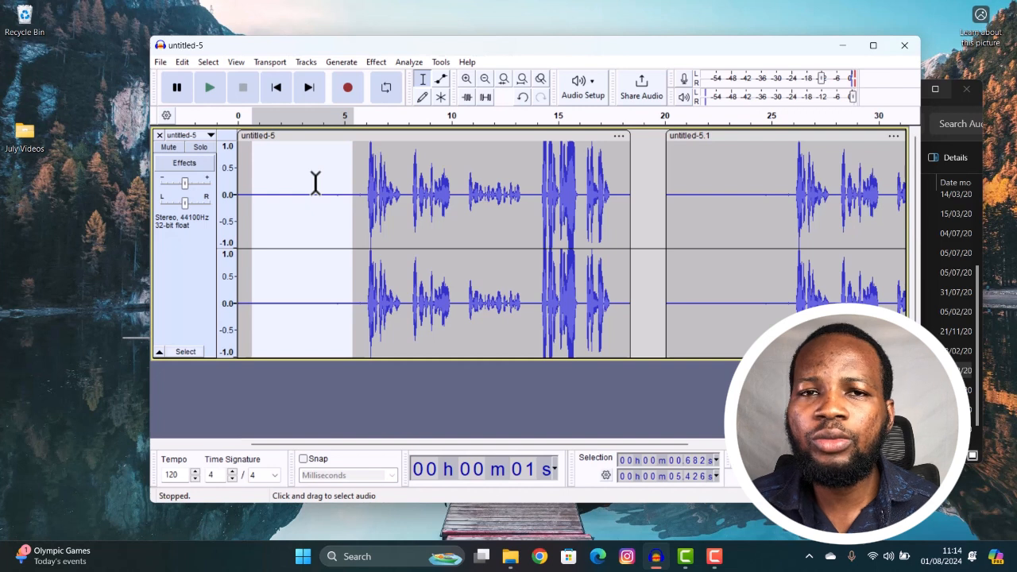
- Apply Noise Reduction to the whole first clip with 6 dB reduction, sensitivity 6.00 and 6 frequency smoothing bands
left_click(397, 136)
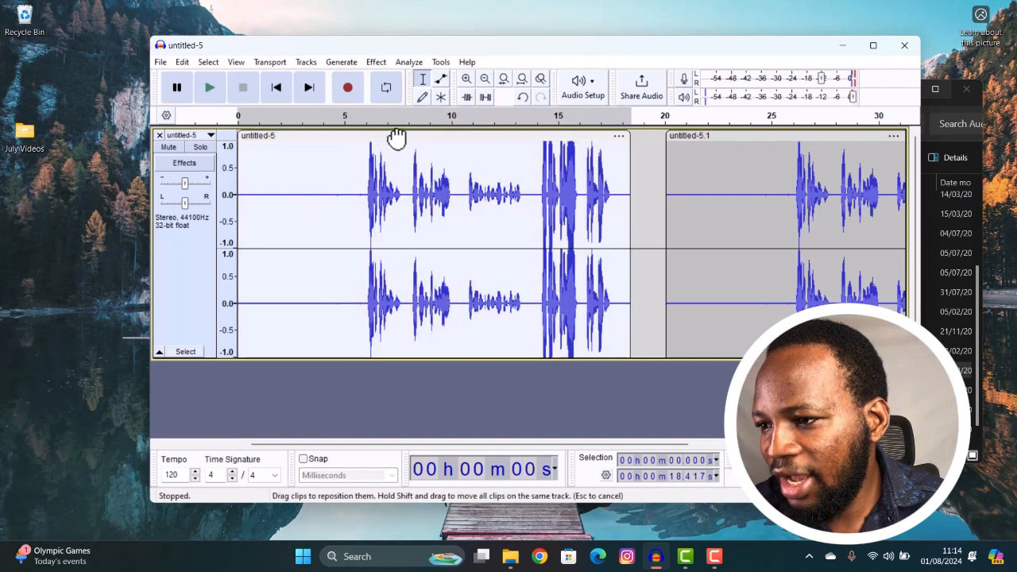
left_click(377, 63)
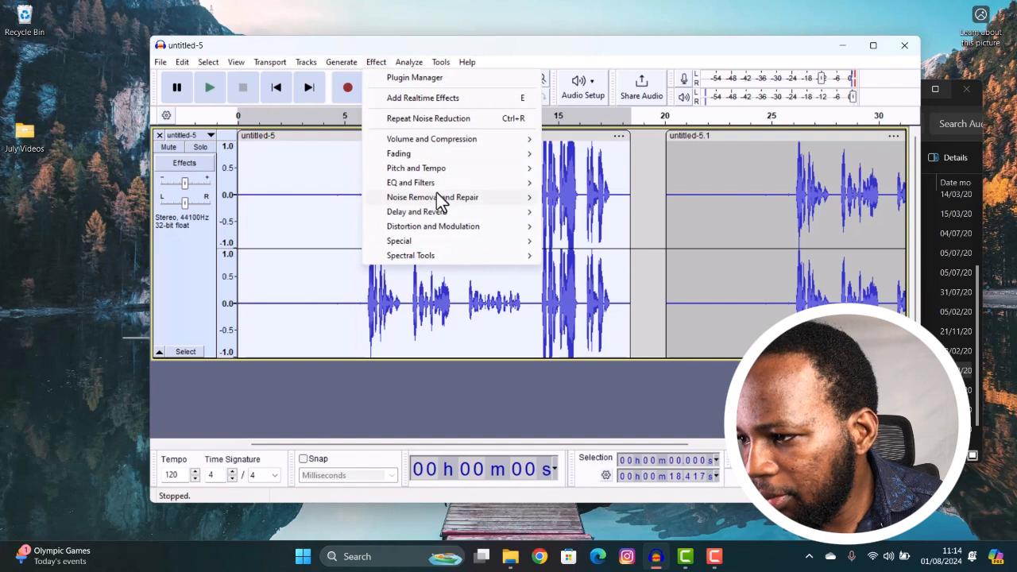
mouse_move(436, 199)
left_click(603, 242)
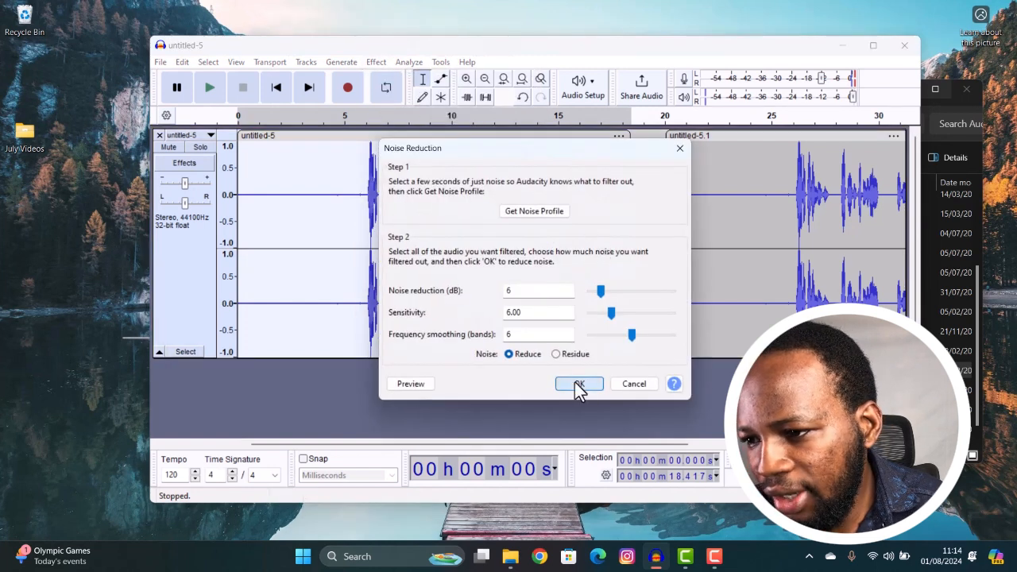
left_click(577, 384)
- Play back the first clip from about 2 s to check the noise reduction
left_click(284, 199)
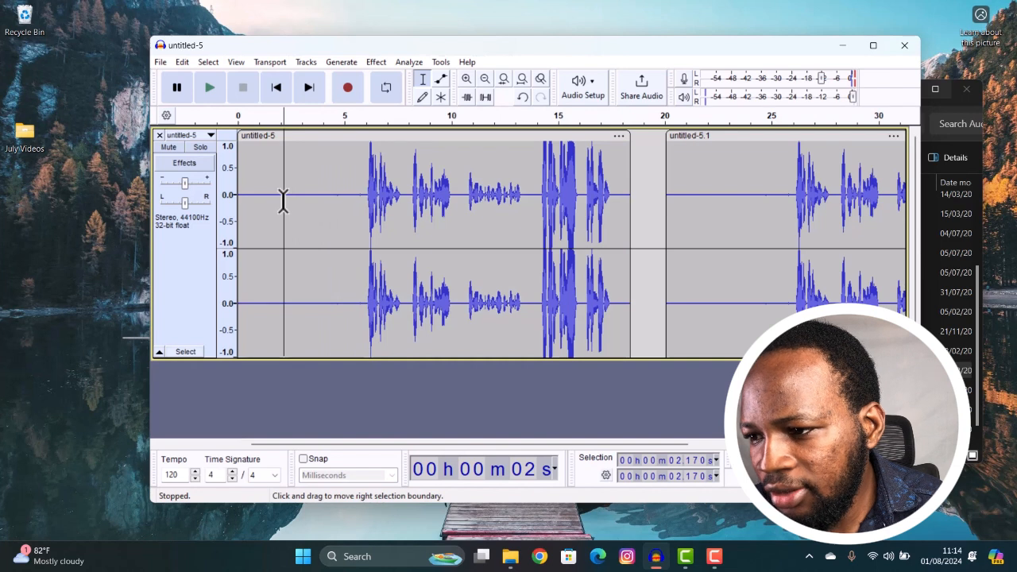
key("space")
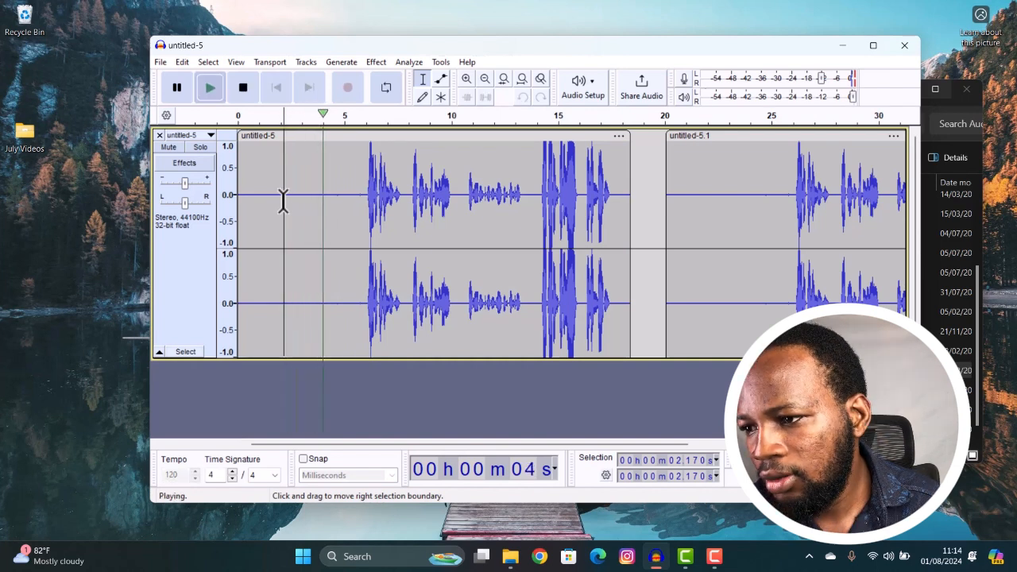
key("space")
key("space")
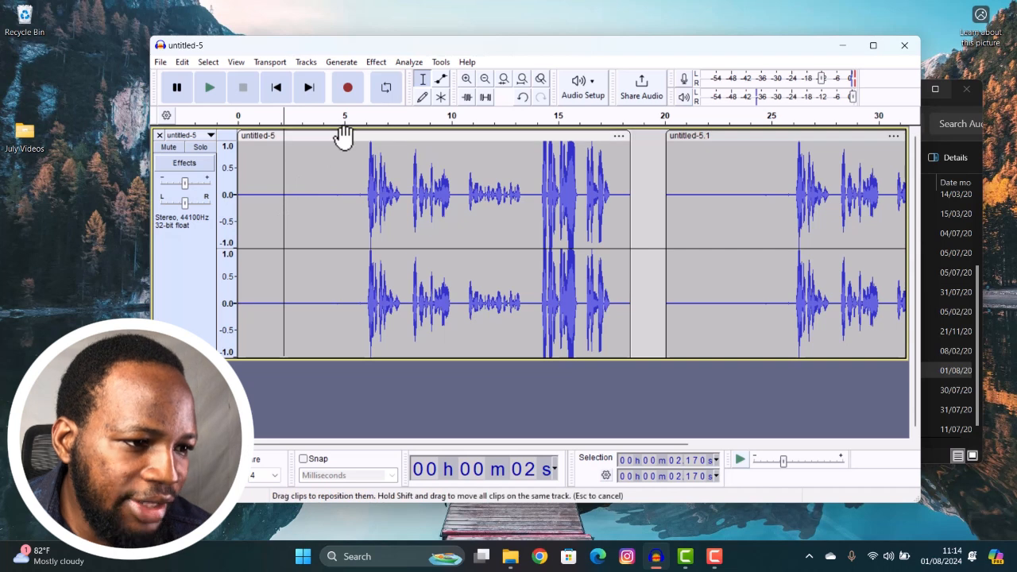
- Apply Filter Curve EQ with the Treble Boost factory preset to the whole first clip
left_click(343, 137)
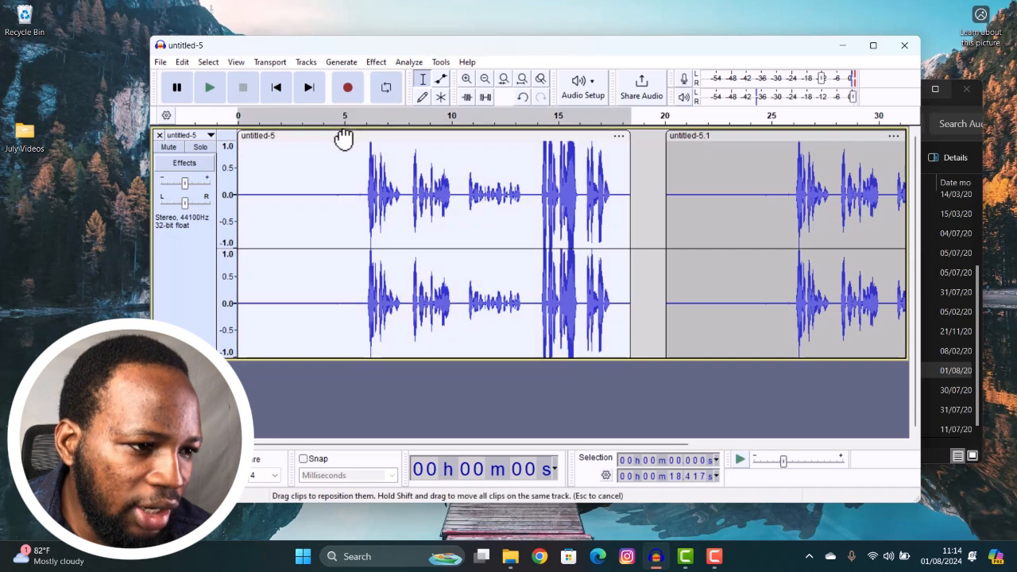
left_click(375, 62)
mouse_move(435, 183)
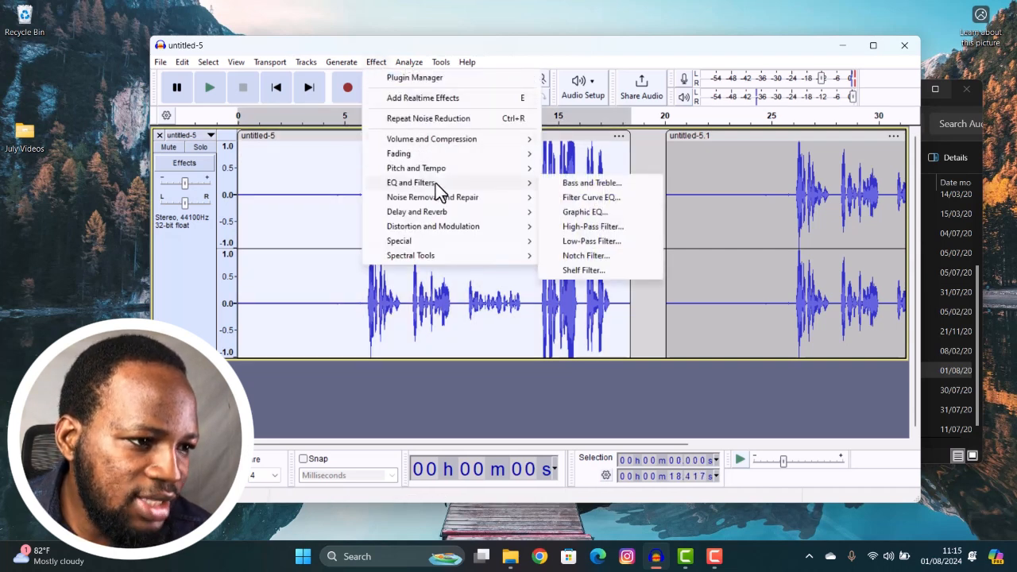
left_click(586, 198)
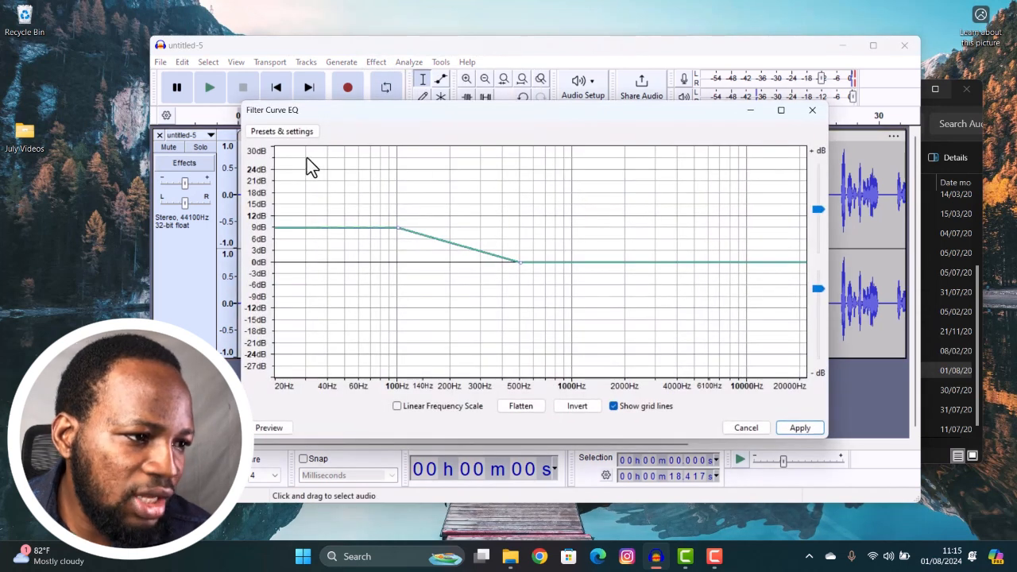
left_click(284, 132)
mouse_move(311, 199)
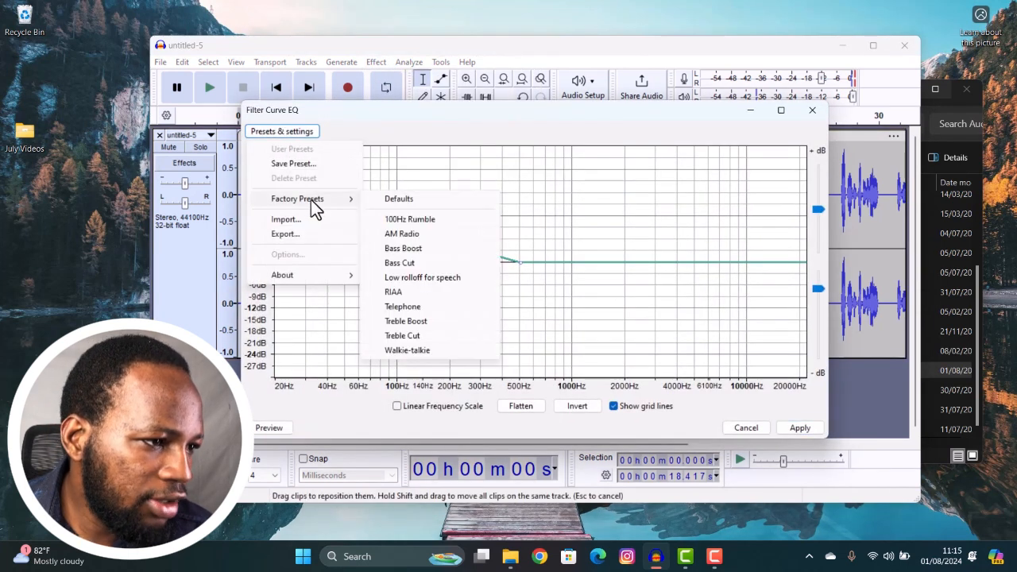
left_click(413, 322)
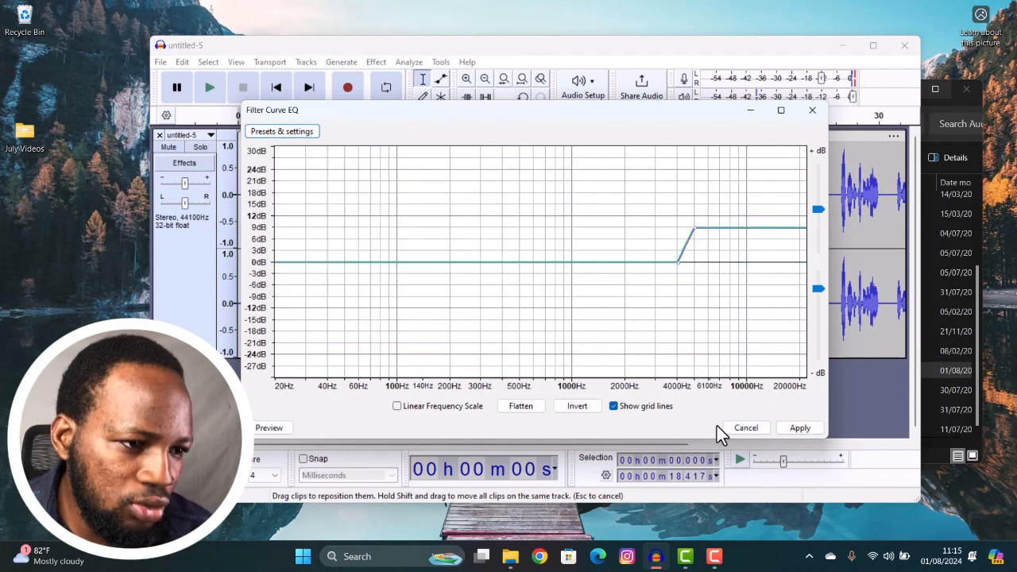
left_click(810, 426)
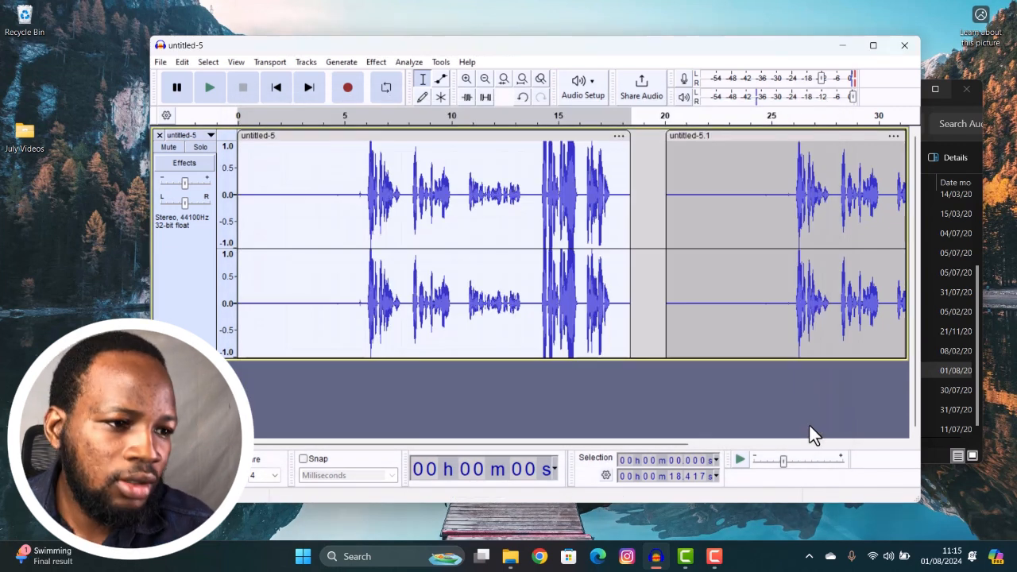
- Apply Filter Curve EQ with the Bass Boost factory preset to the selected first clip
left_click(379, 62)
mouse_move(421, 186)
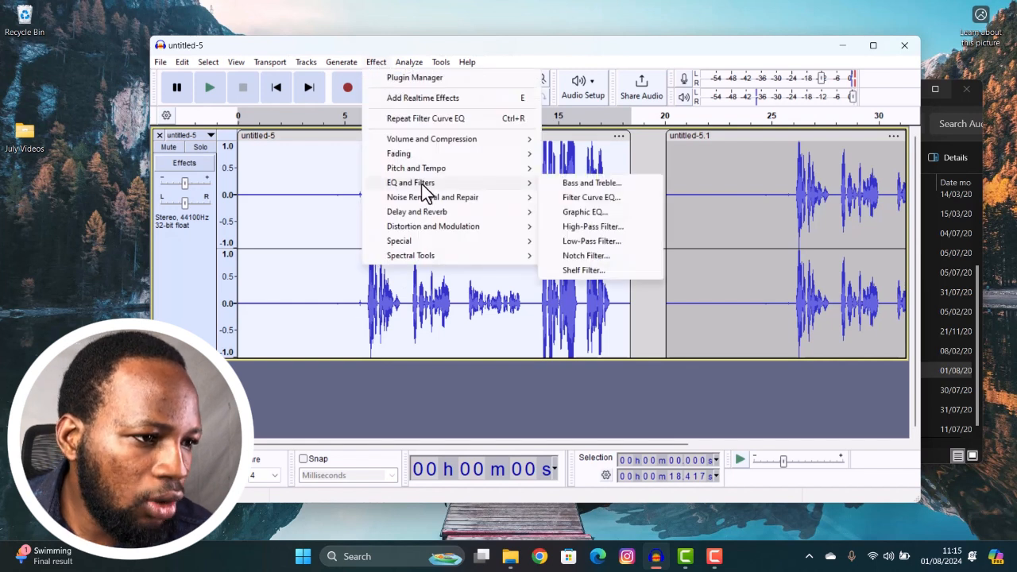
left_click(585, 198)
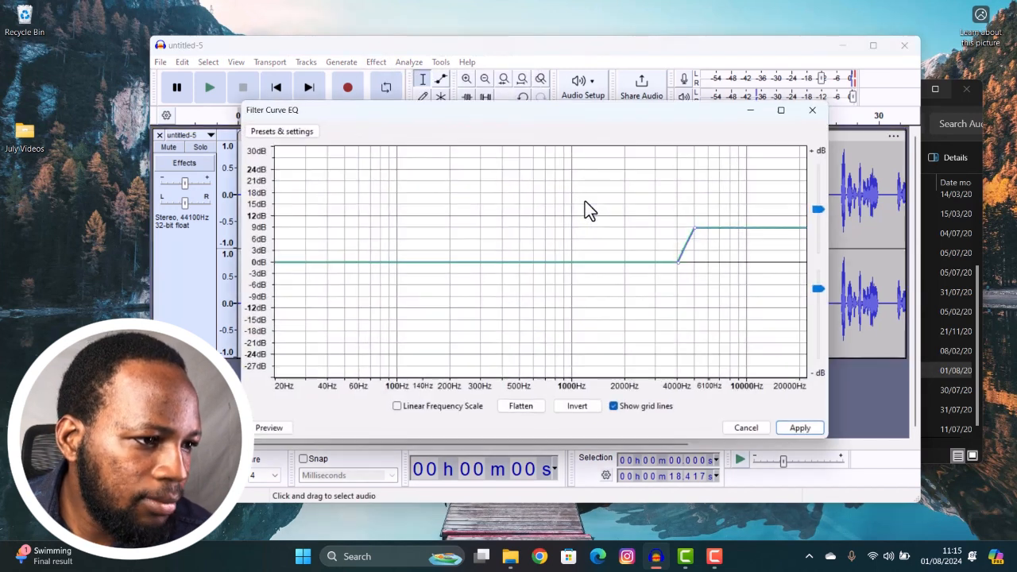
left_click(296, 132)
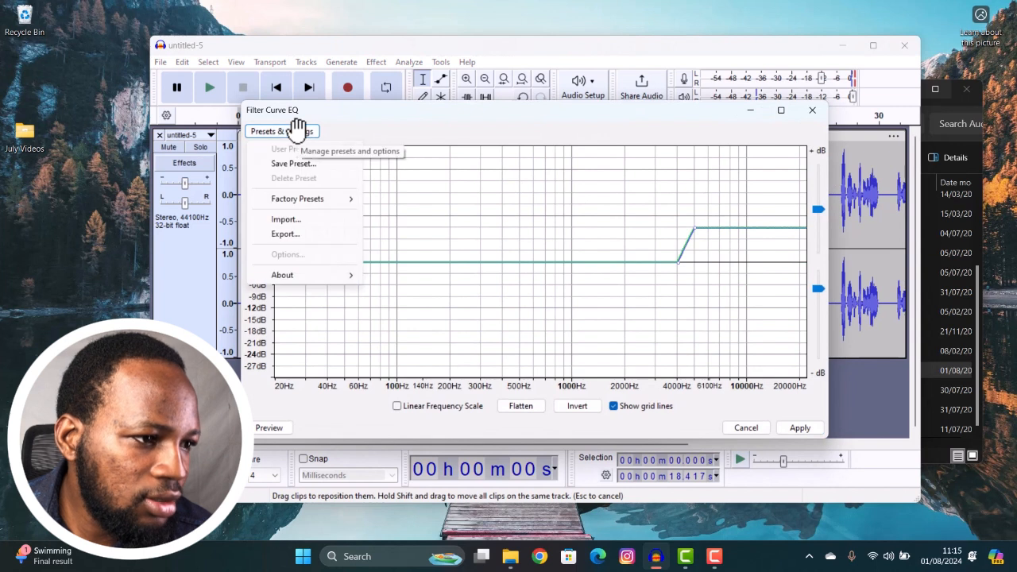
mouse_move(322, 203)
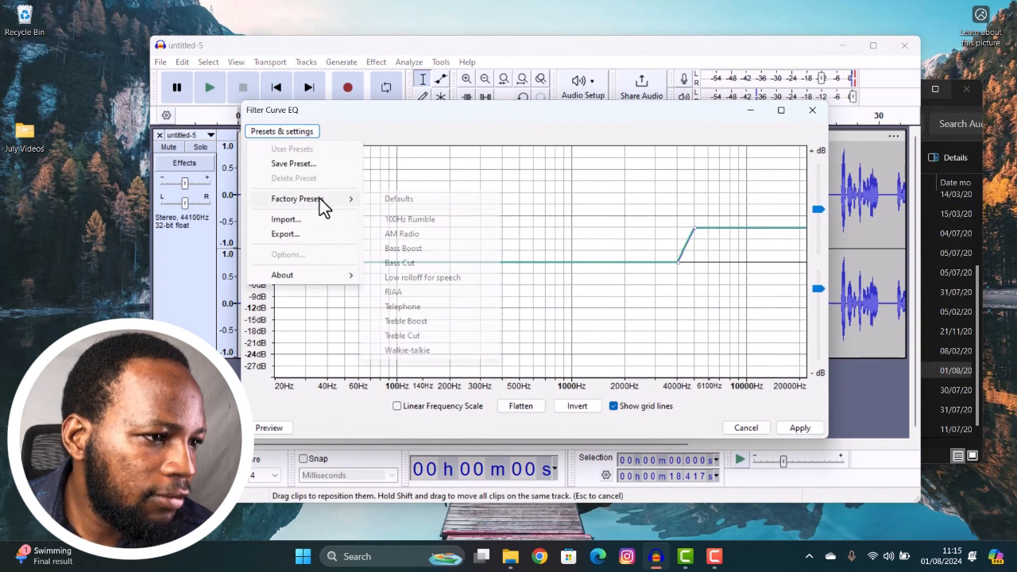
left_click(413, 248)
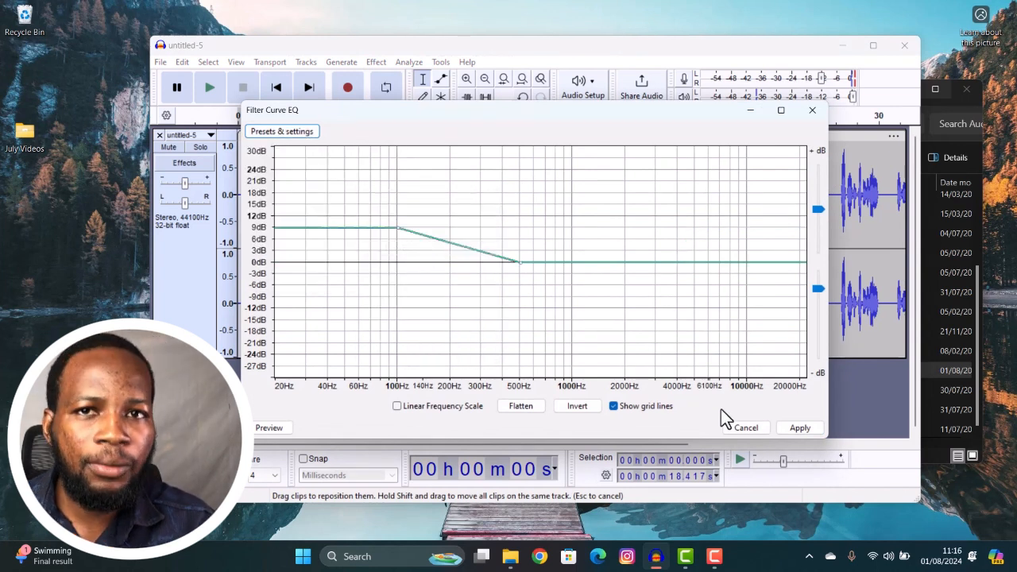
left_click(799, 430)
- Apply the Bass Boost factory preset of Filter Curve EQ a second time to the first clip
left_click(376, 62)
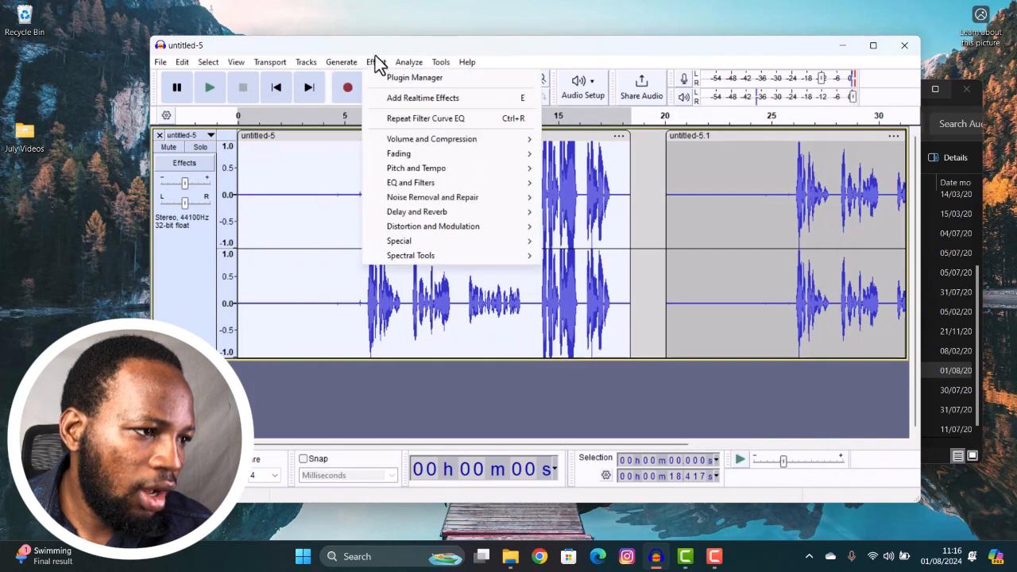
mouse_move(463, 189)
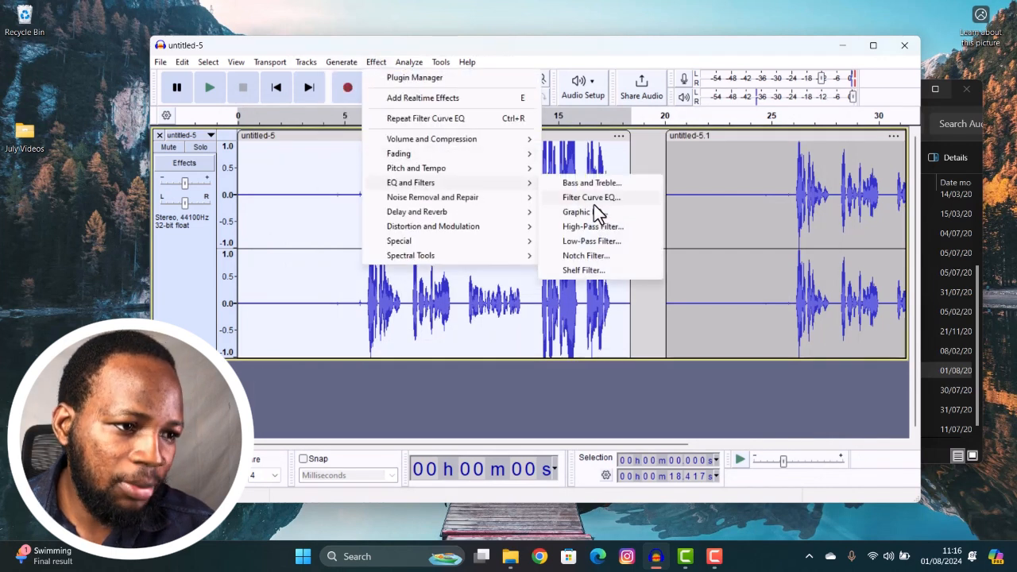
left_click(594, 205)
left_click(301, 131)
mouse_move(324, 199)
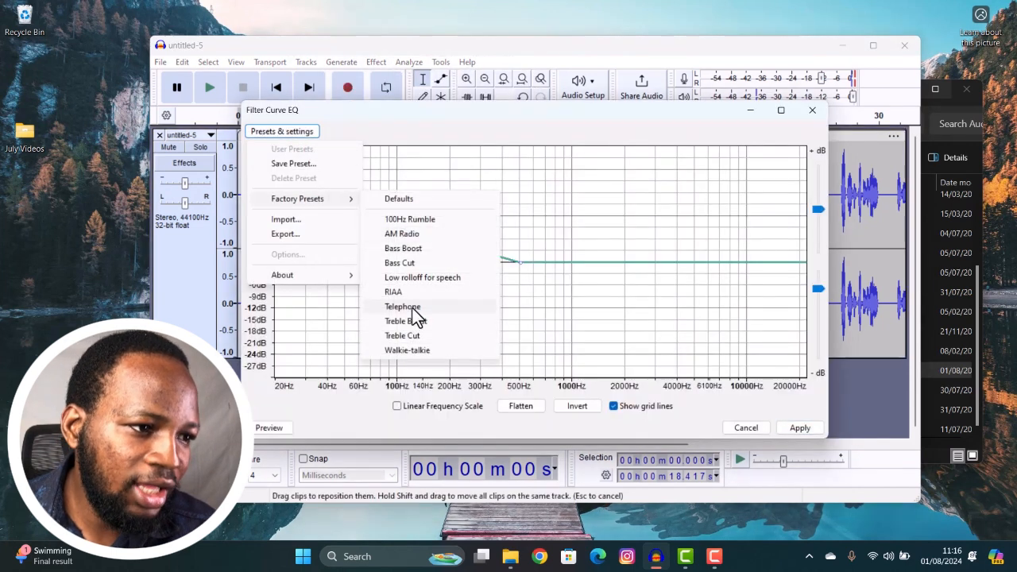
left_click(407, 249)
left_click(800, 429)
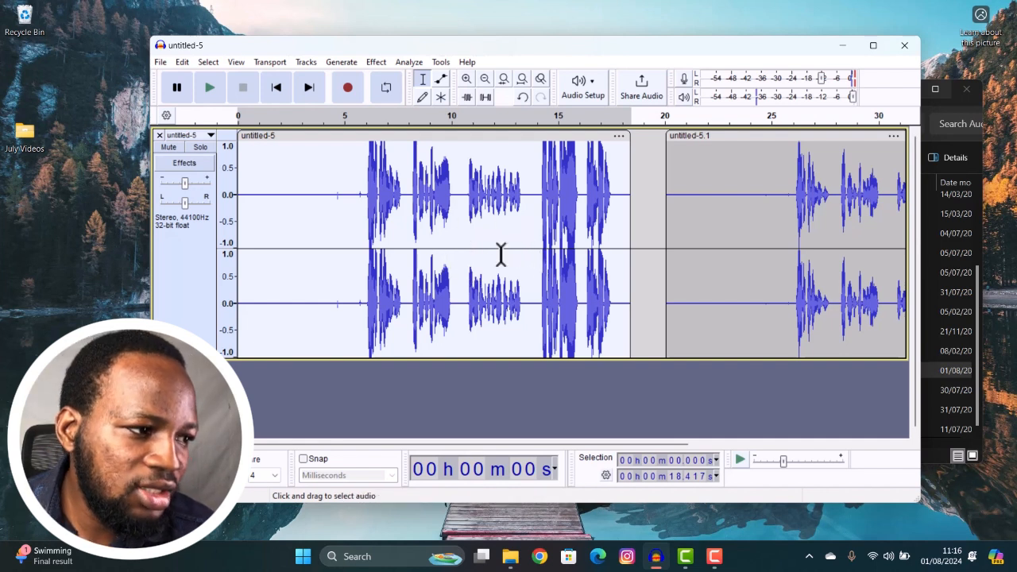
- Apply Loudness Normalization by perceived loudness to the selected first clip, treating mono as dual-mono
left_click(375, 63)
mouse_move(444, 137)
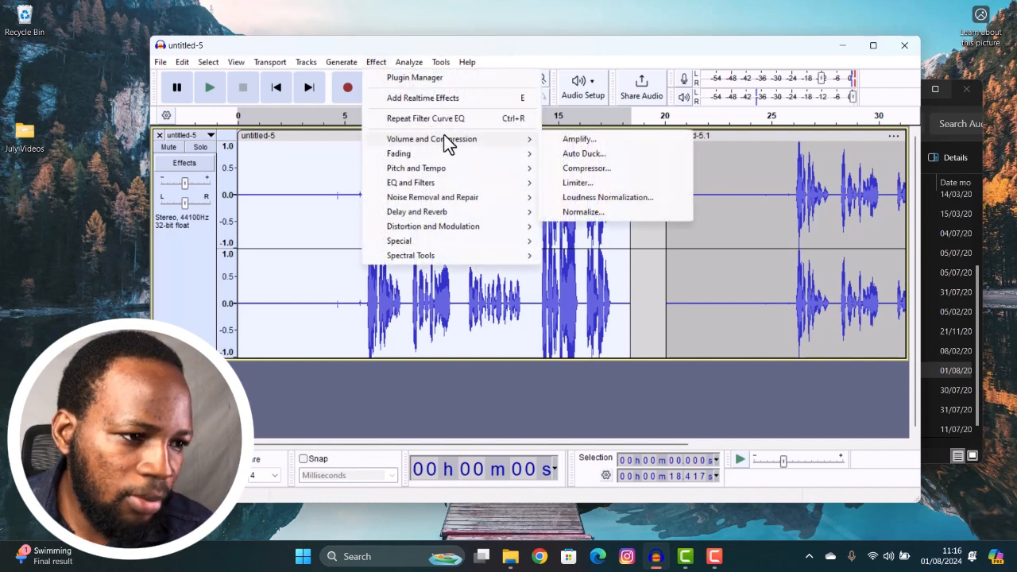
left_click(590, 201)
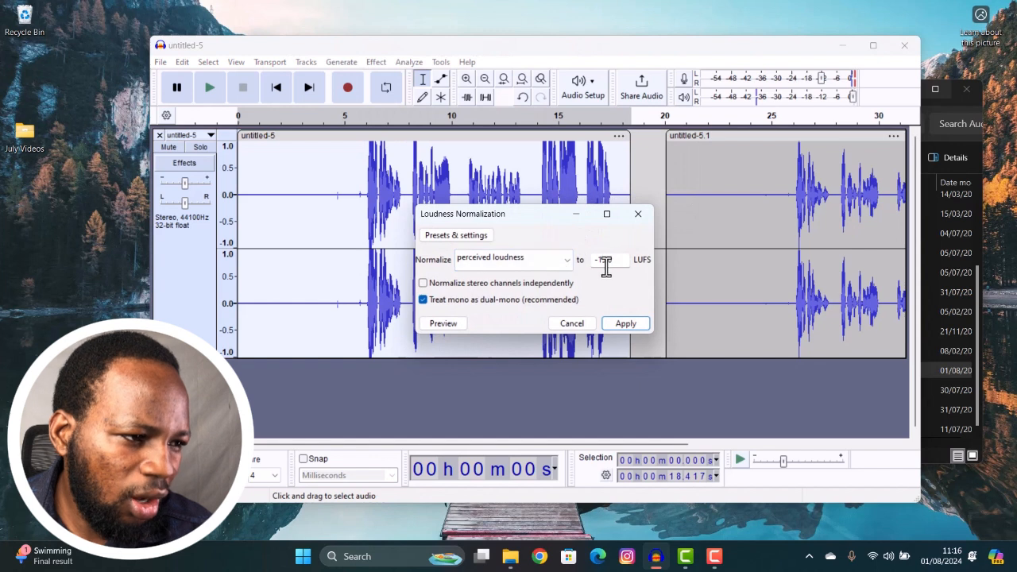
left_click(626, 324)
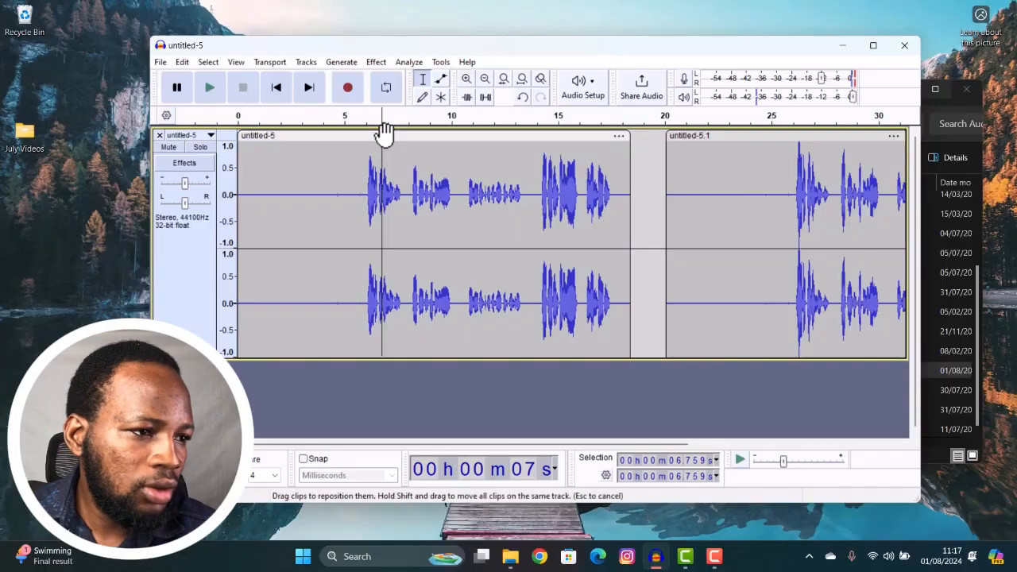
- Apply a Hard Limit Limiter to the whole first clip with 4.00 dB left input gain, limit -3.00 dB, hold 10.00 ms and no make-up gain
left_click(384, 132)
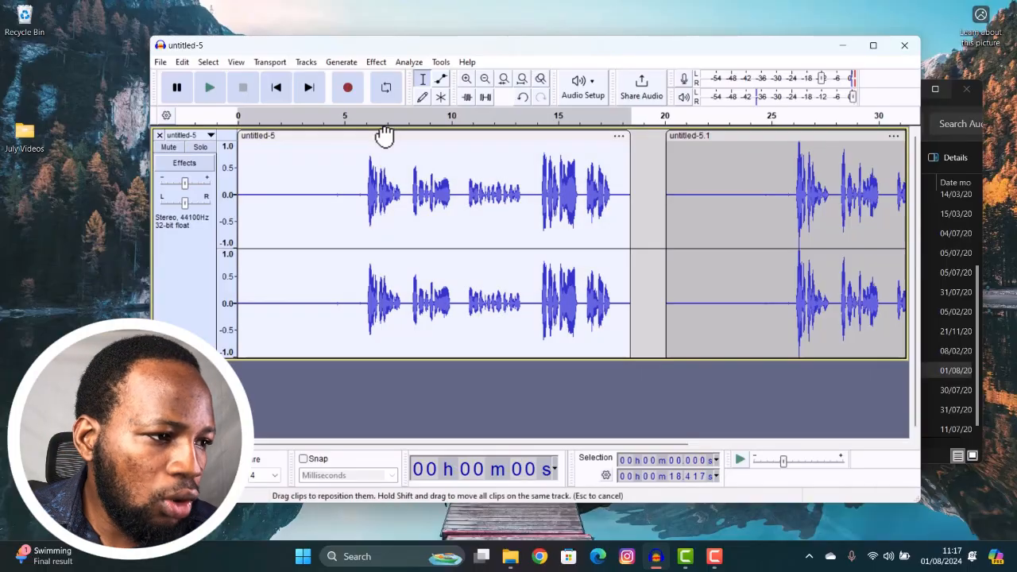
left_click(377, 62)
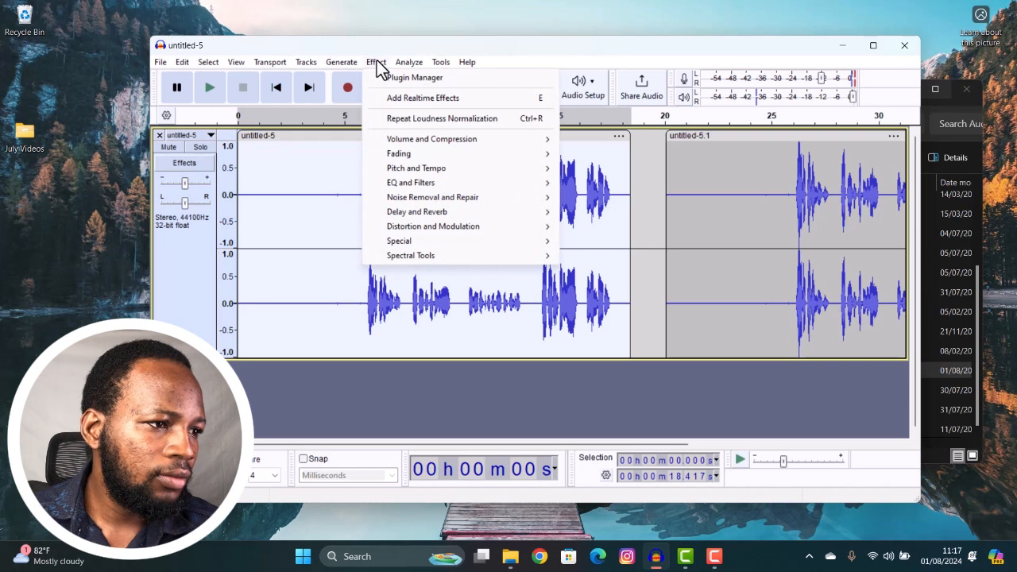
mouse_move(508, 141)
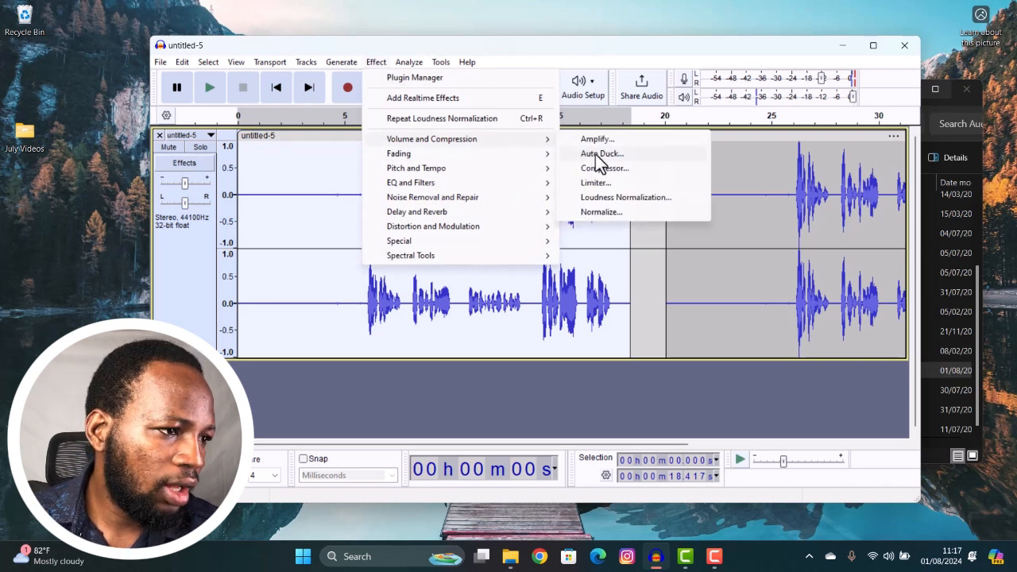
left_click(606, 183)
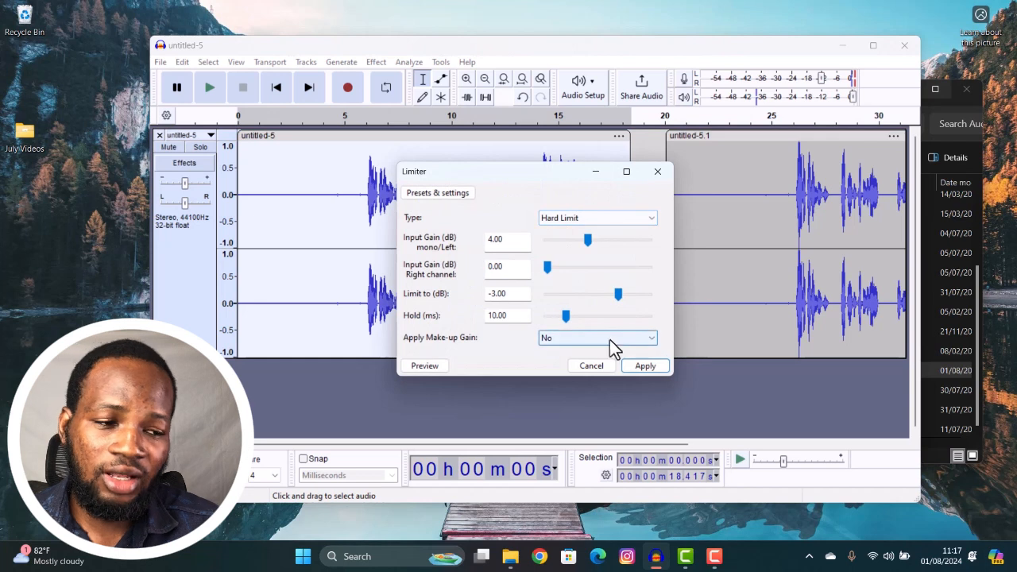
left_click(638, 367)
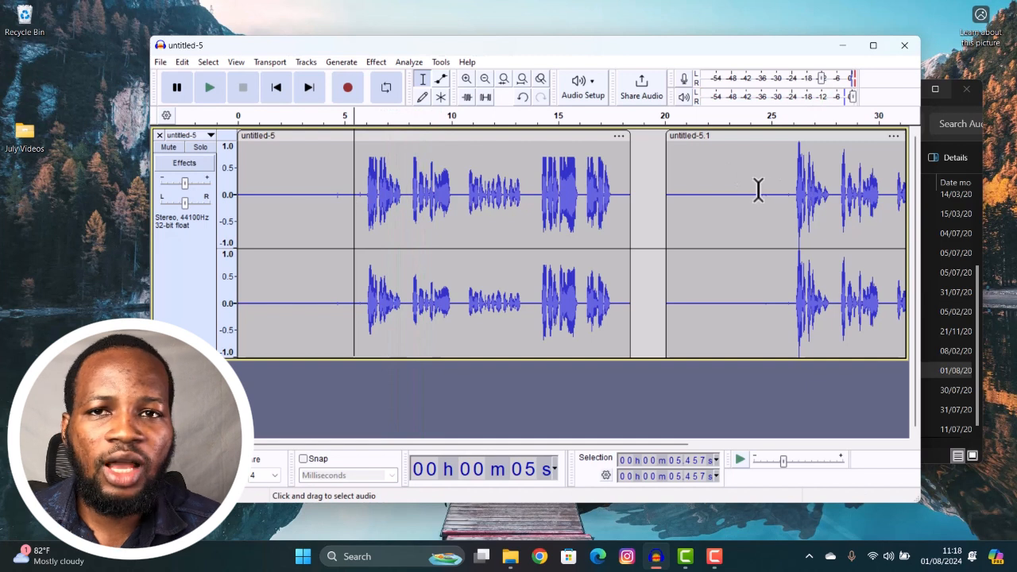
- Play the unprocessed second clip from about 24 s, then the processed first clip from about 5 s, to compare them
left_click(759, 188)
key("space")
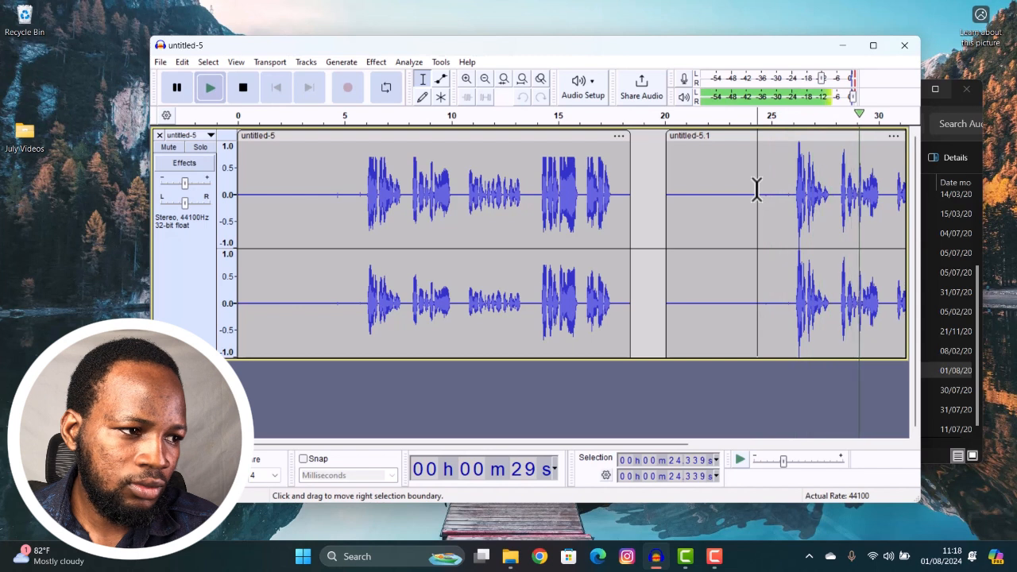
key("space")
left_click(345, 183)
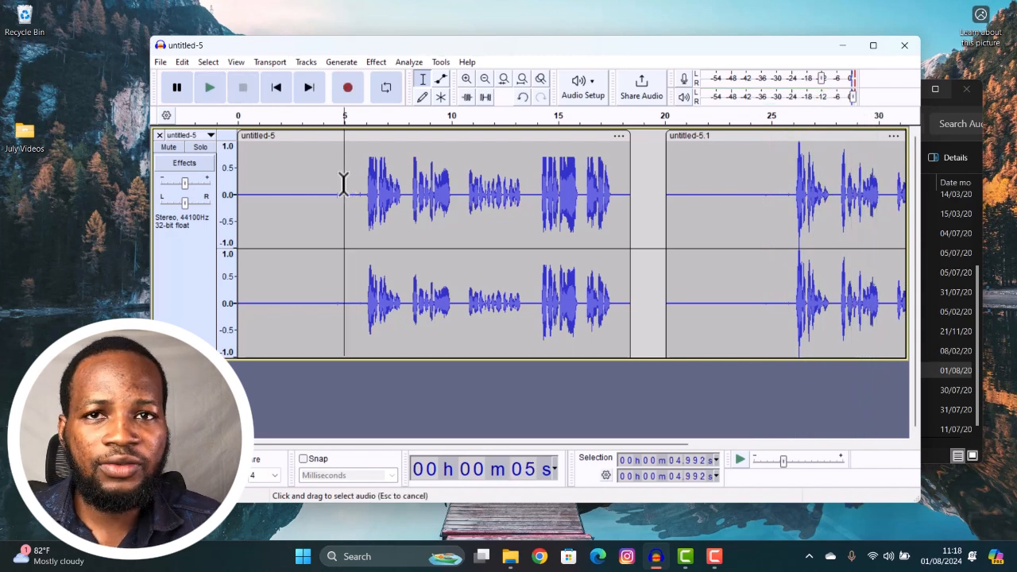
key("space")
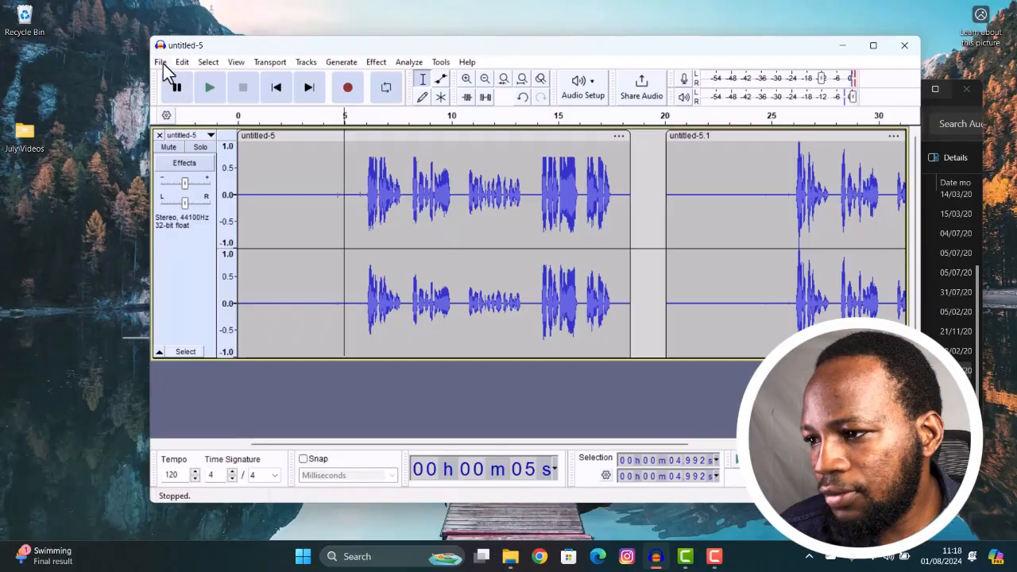
- Start an audio export to the computer and choose the Music folder as the destination for New Audio.wav
left_click(161, 64)
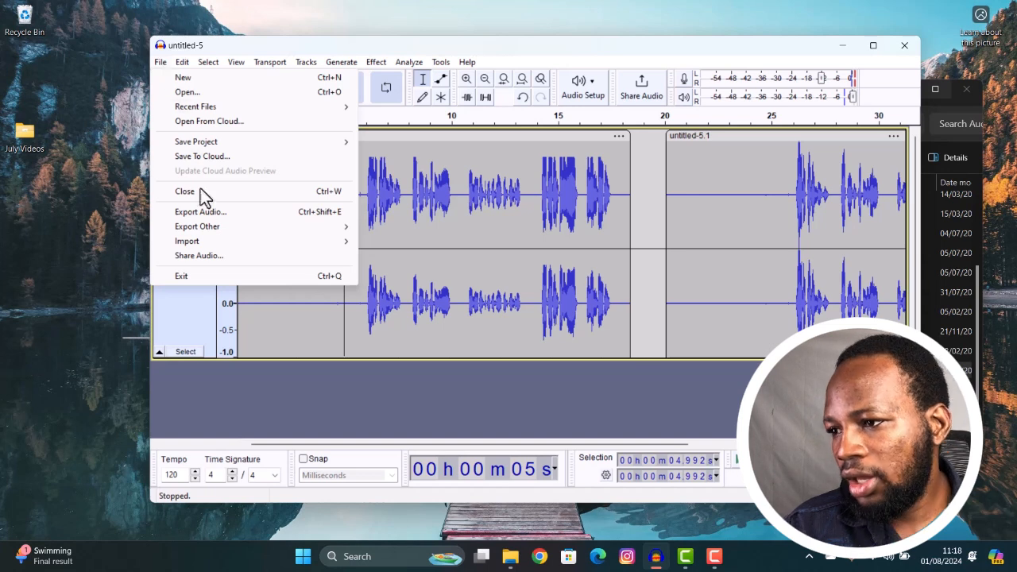
left_click(208, 213)
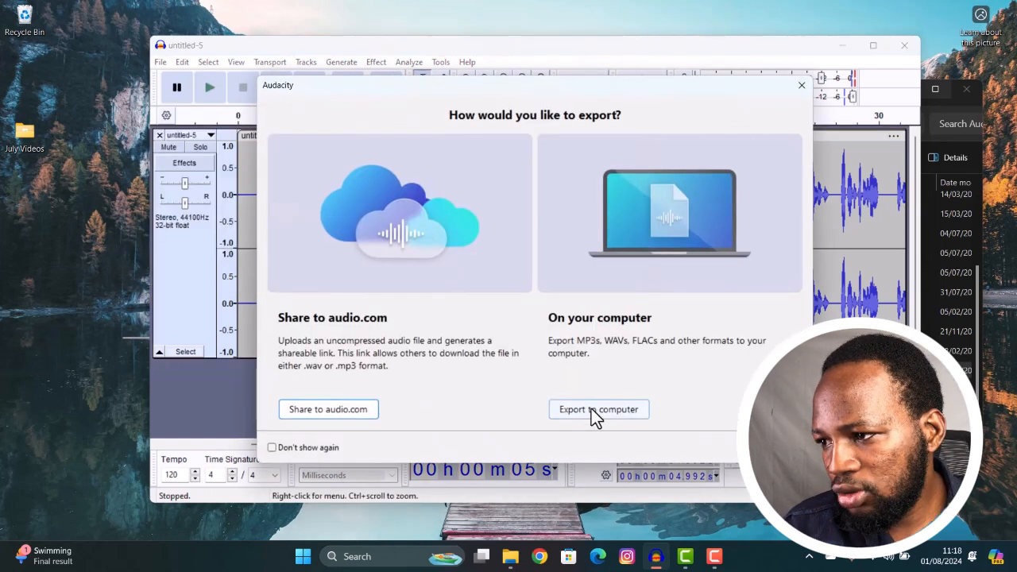
left_click(595, 409)
left_click(427, 164)
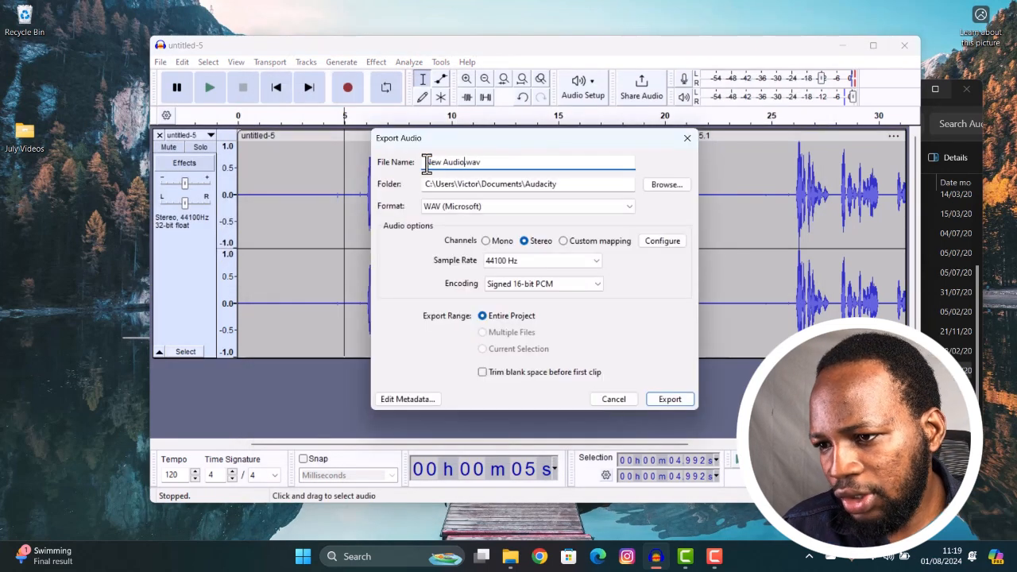
left_click(646, 189)
scroll(460, 308, "down", 3)
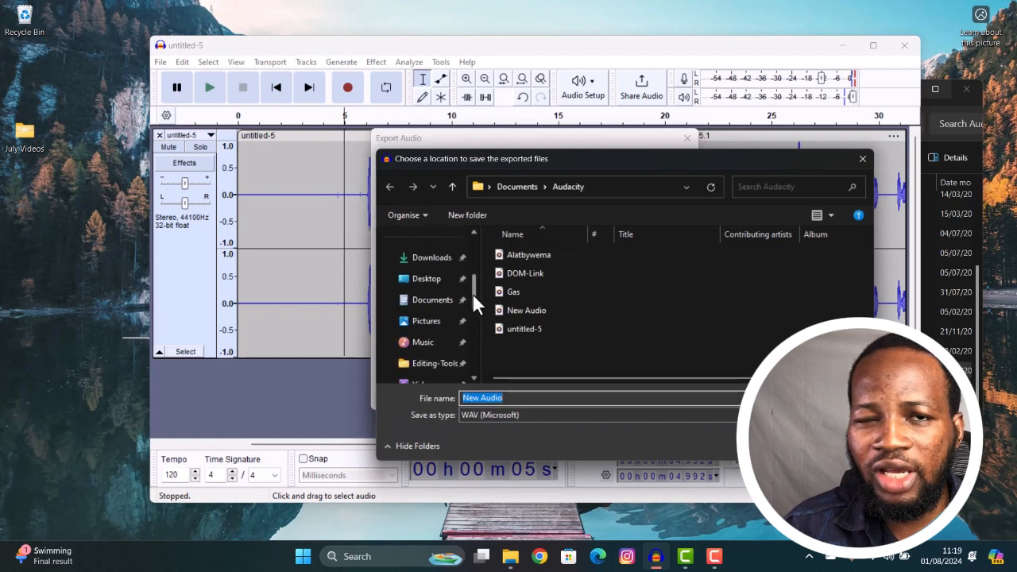
left_click(423, 342)
key("Return")
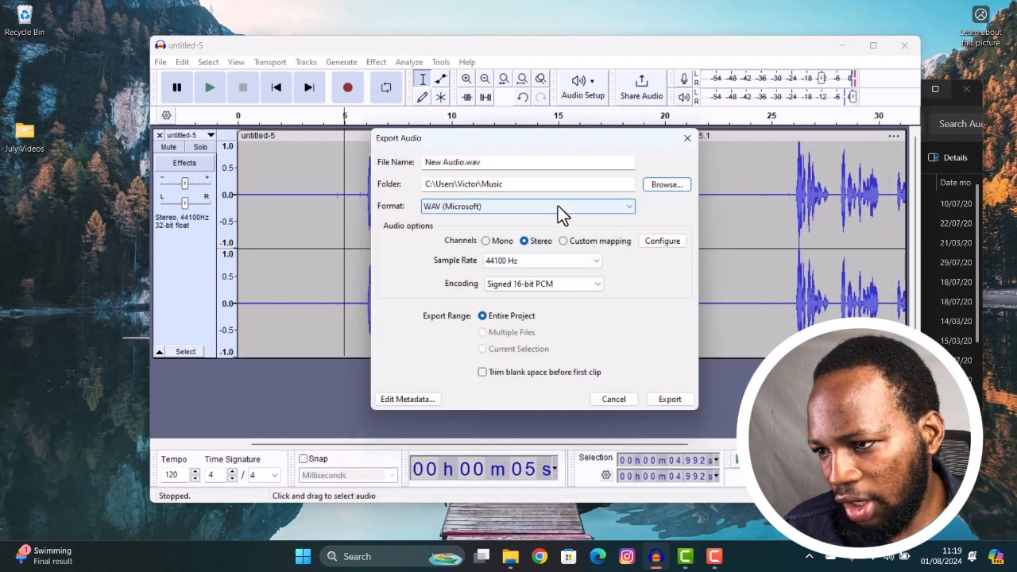
- Try MP3 Files as the export format, return to WAV (Microsoft), and export the entire project in stereo
left_click(558, 206)
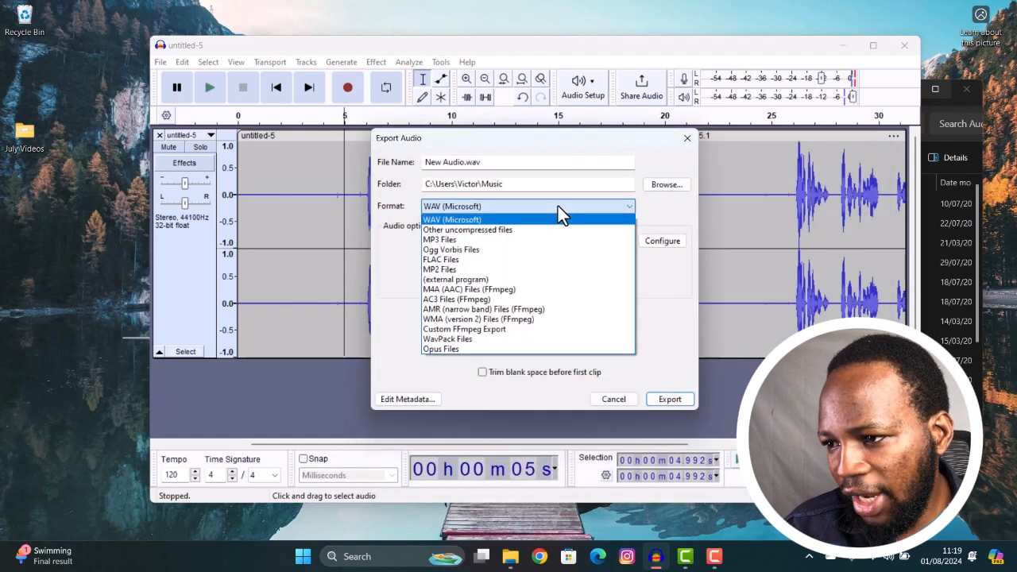
left_click(487, 240)
left_click(514, 208)
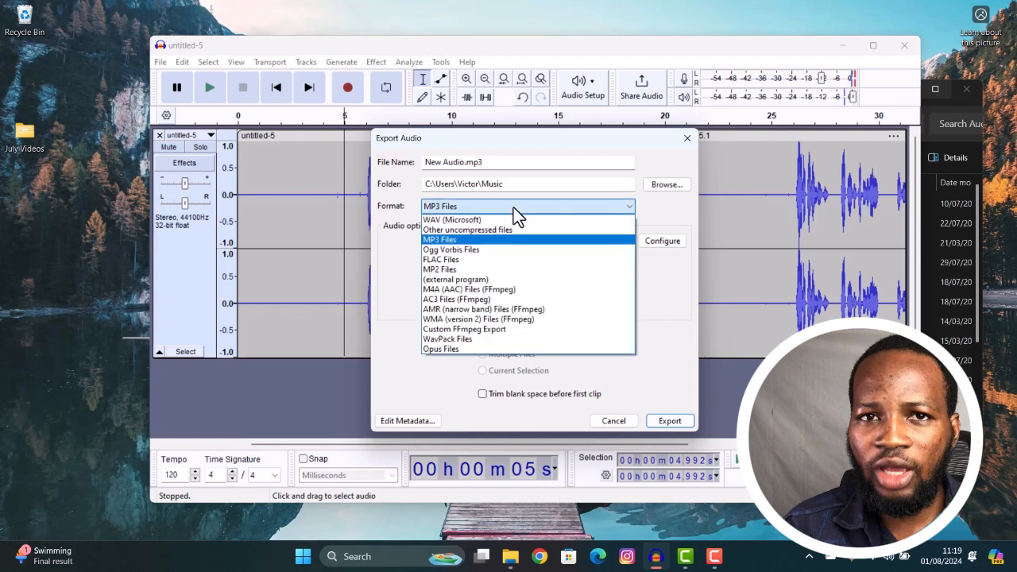
left_click(483, 220)
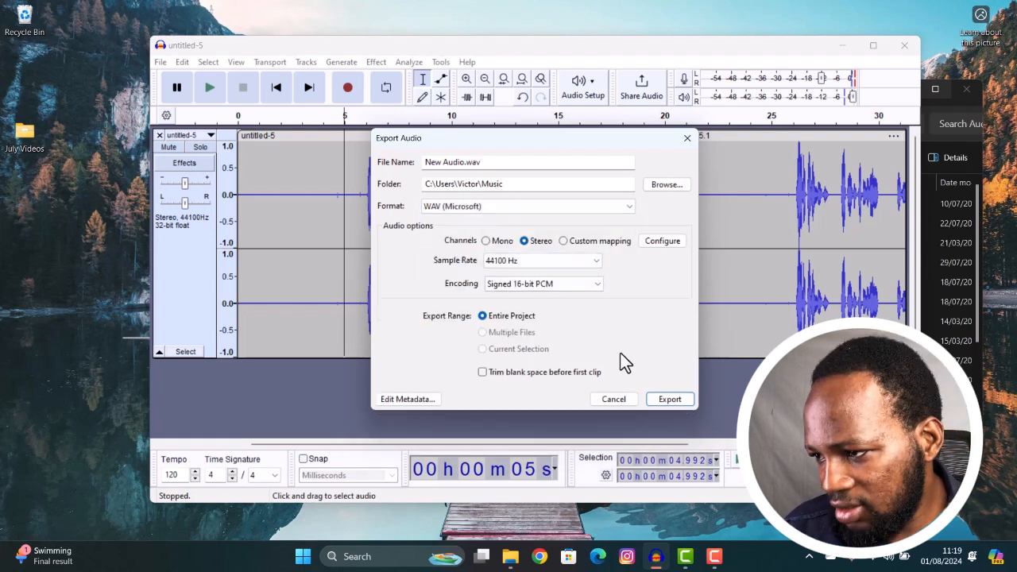
left_click(670, 399)
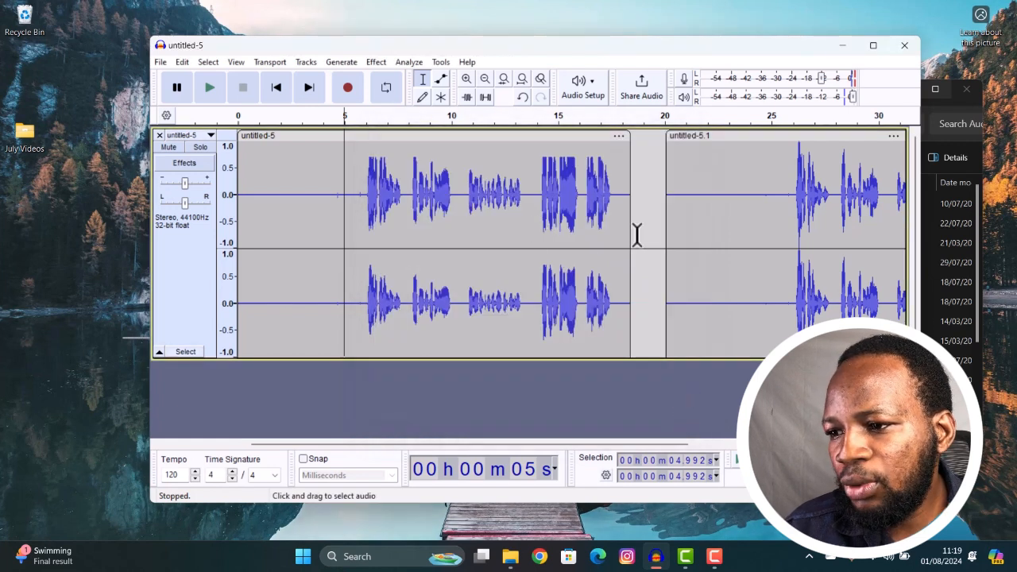